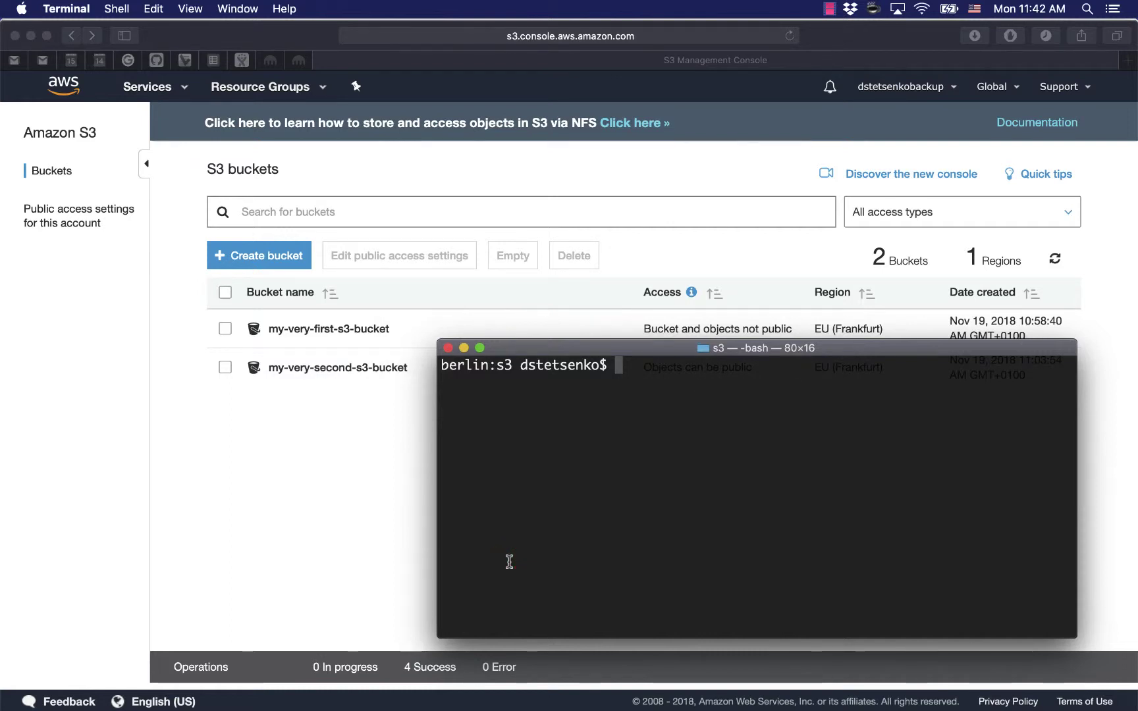
text(tree)
Step: Run tree and highlight local_dir, local_file1 and local_file2 in the output
key(Return)
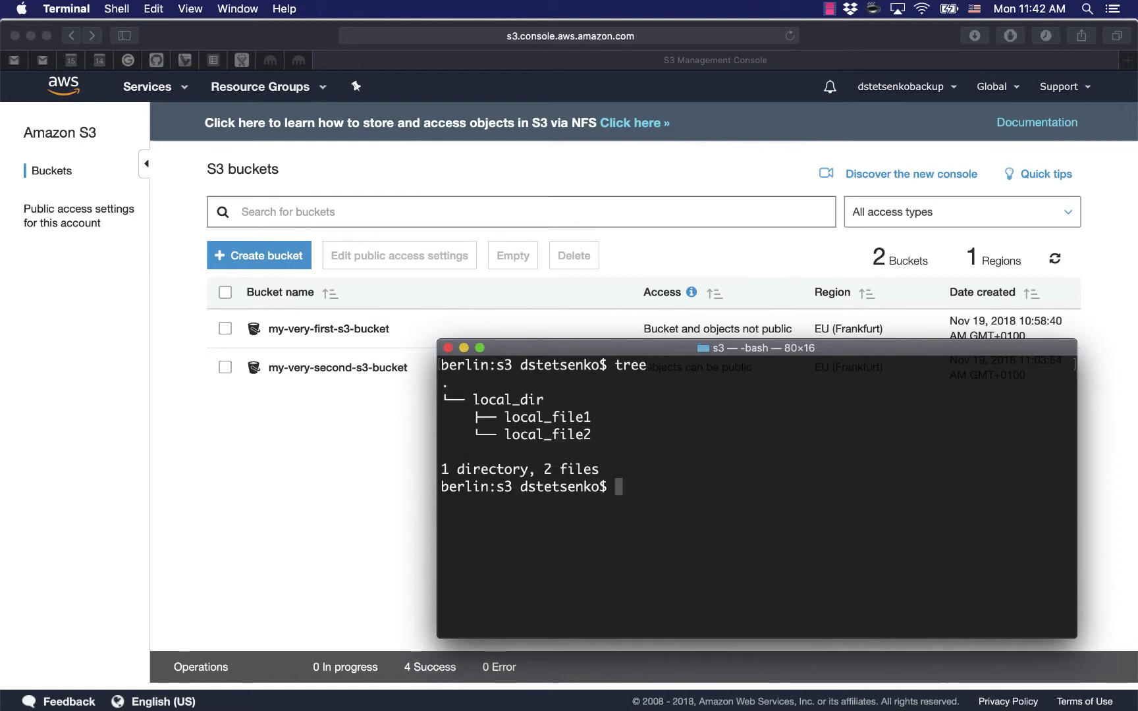
double_click(529, 402)
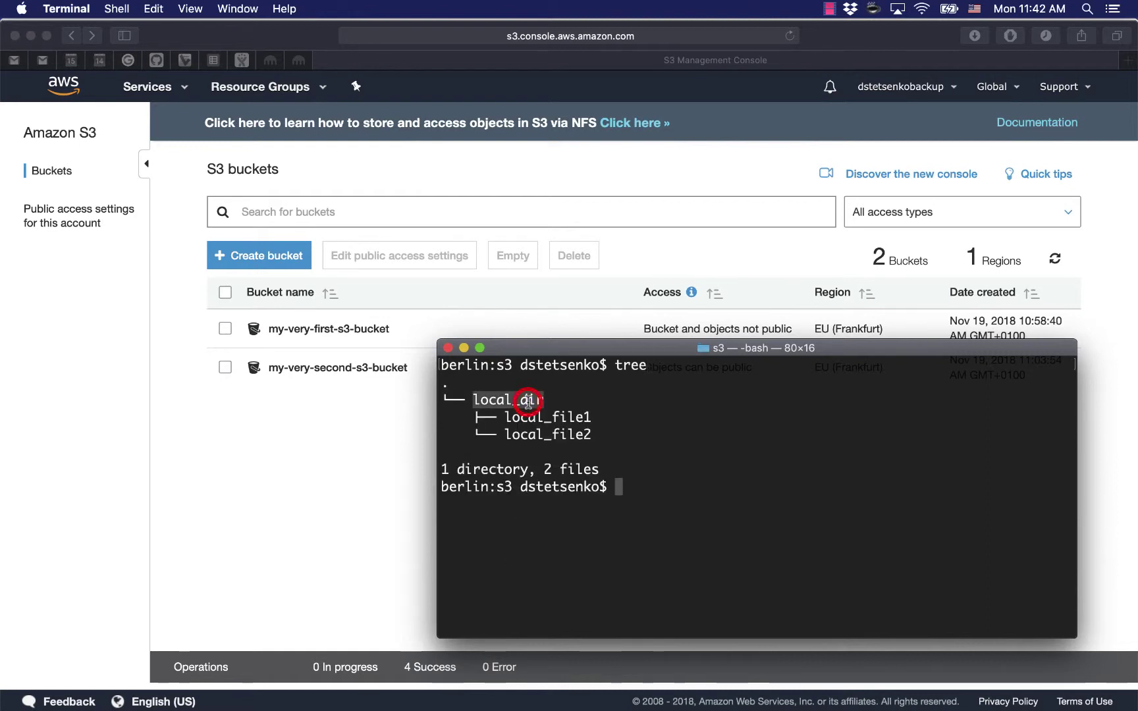
double_click(544, 417)
double_click(551, 435)
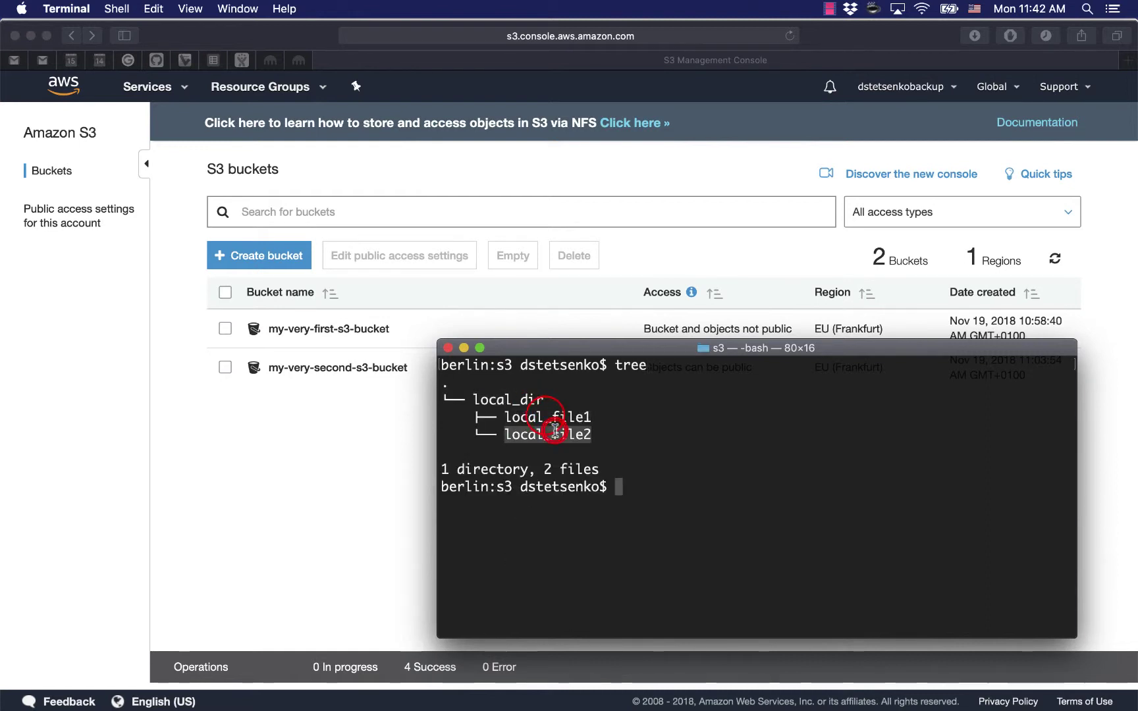
click(644, 434)
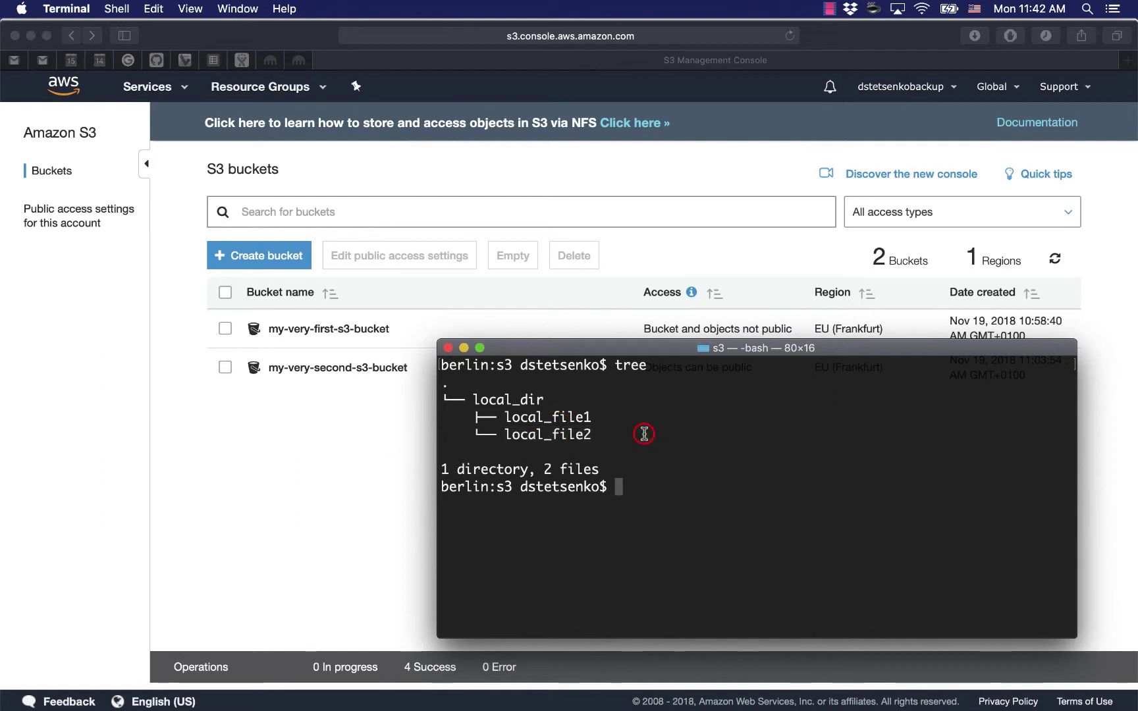
Step: Confirm my-very-second-s3-bucket is empty in the S3 console, then return to the bucket list
click(307, 438)
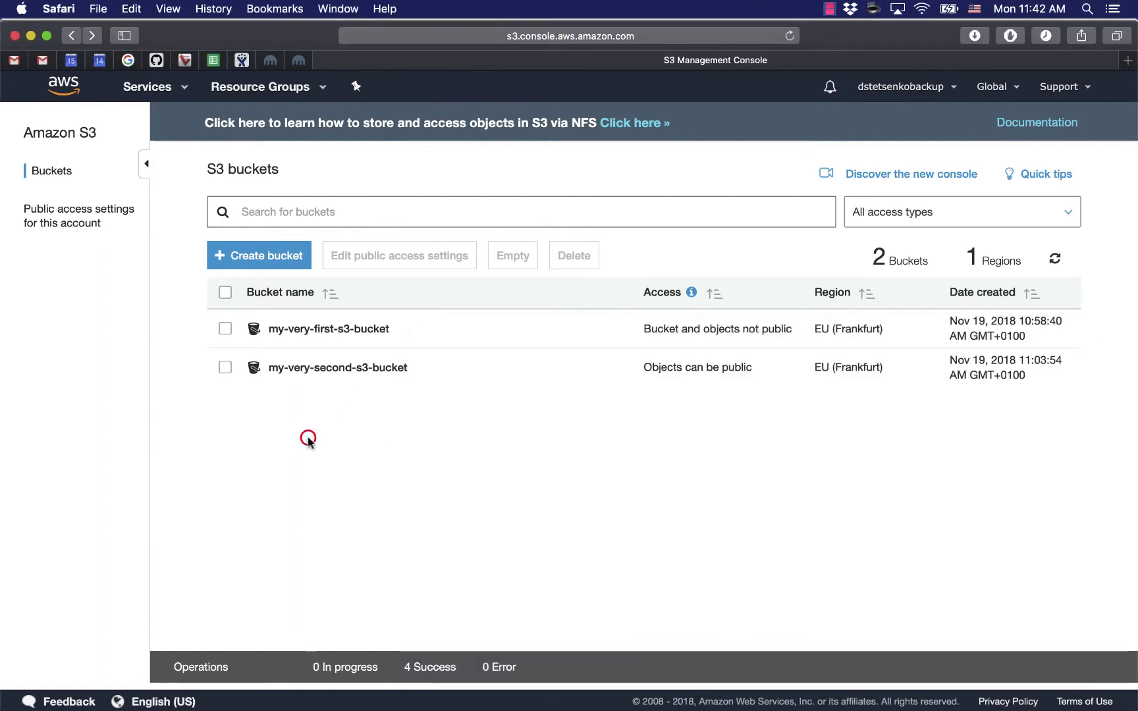
click(338, 369)
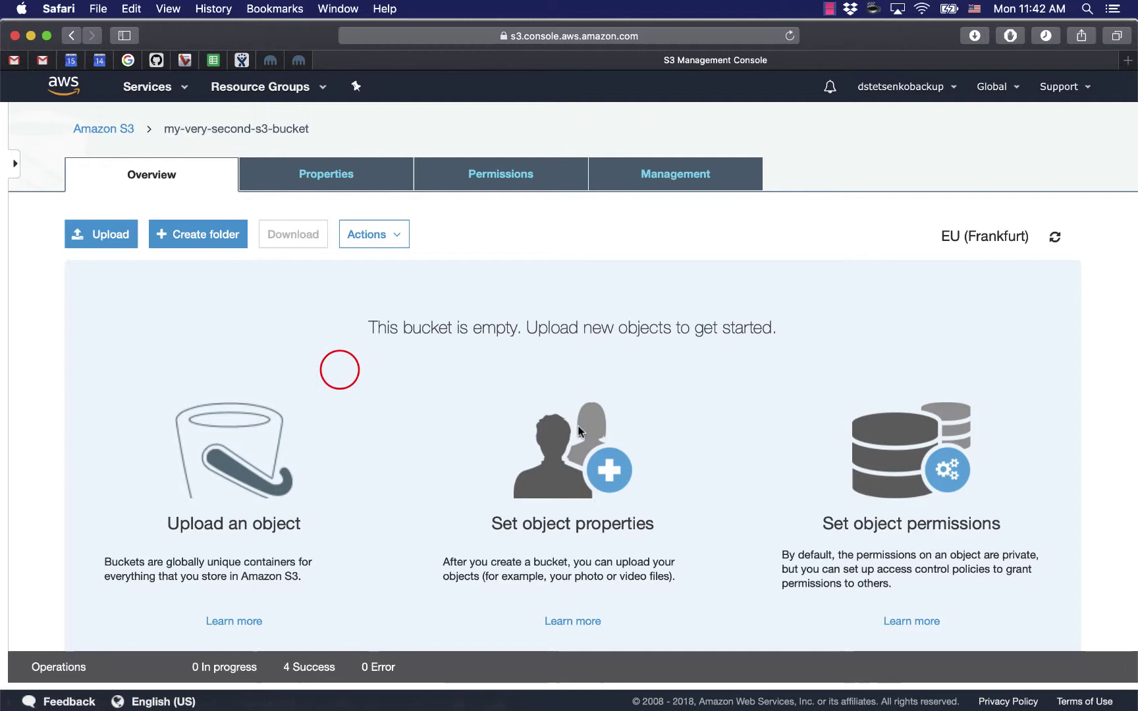
click(134, 128)
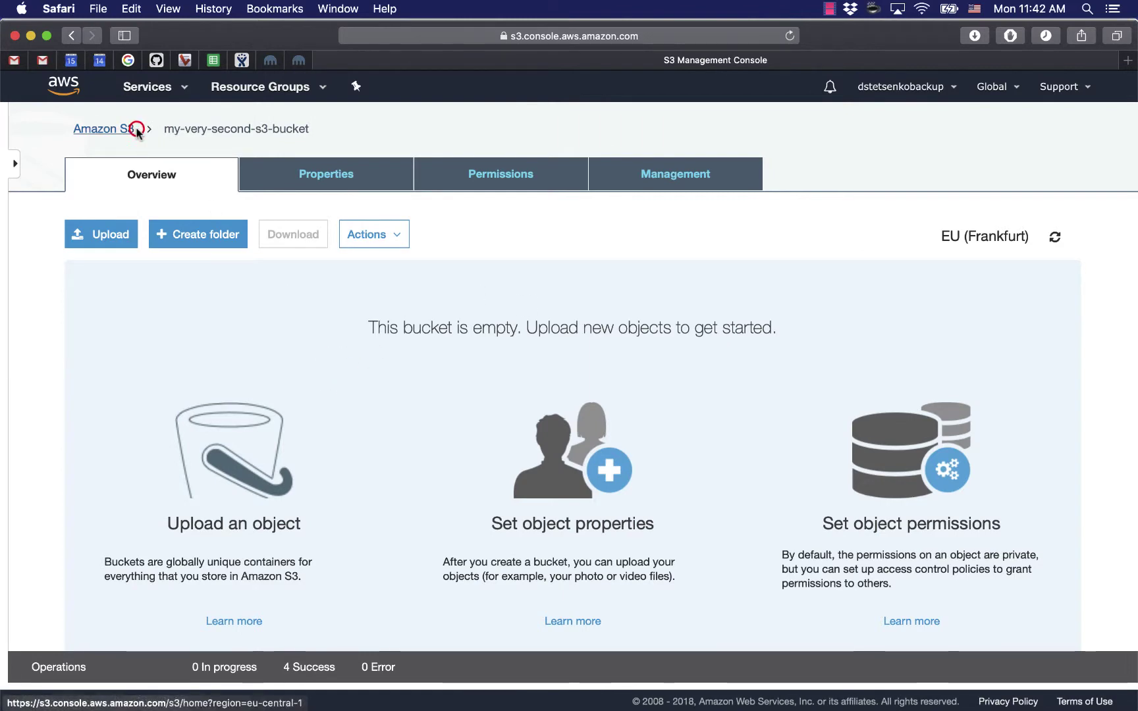
Step: Run aws s3 ls to list both buckets and copy the name my-very-second-s3-bucket
key(super+Tab)
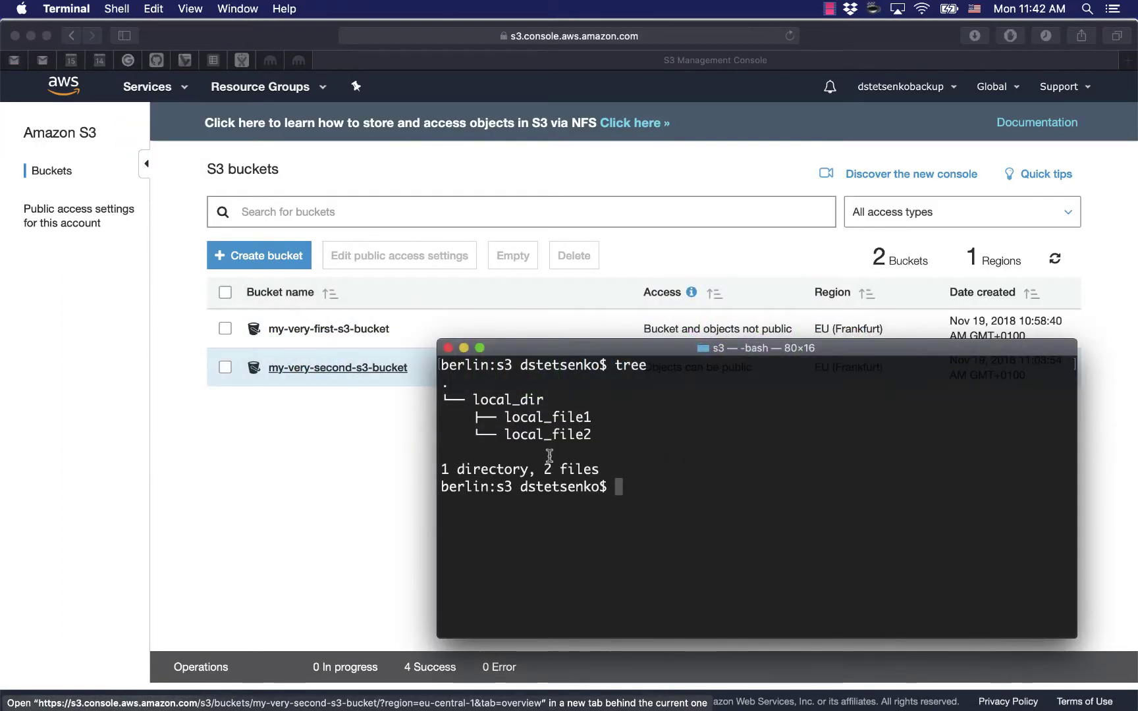
text(aws )
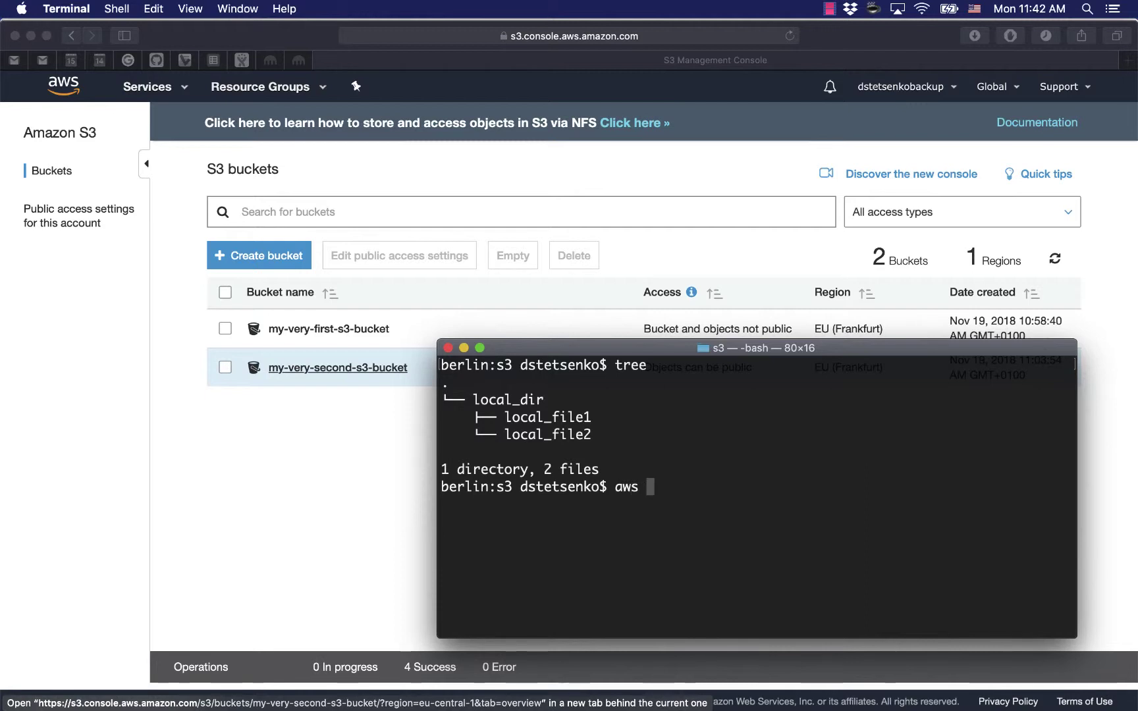
text(s3 ls)
key(Return)
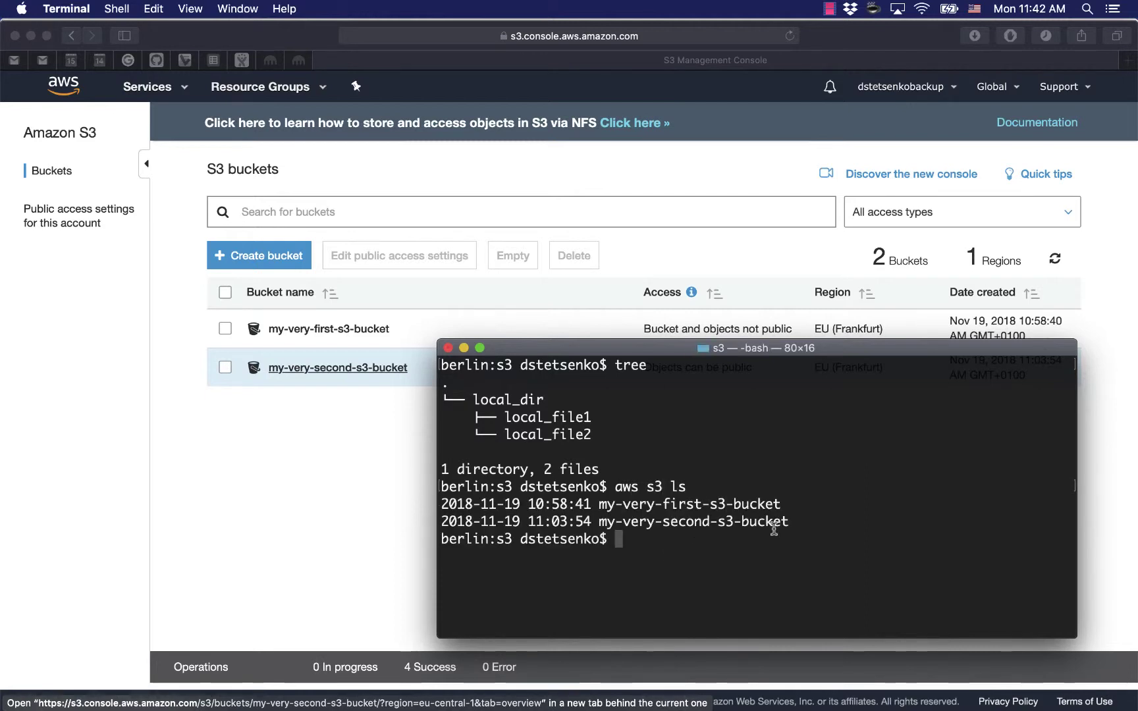
drag(598, 521, 789, 521)
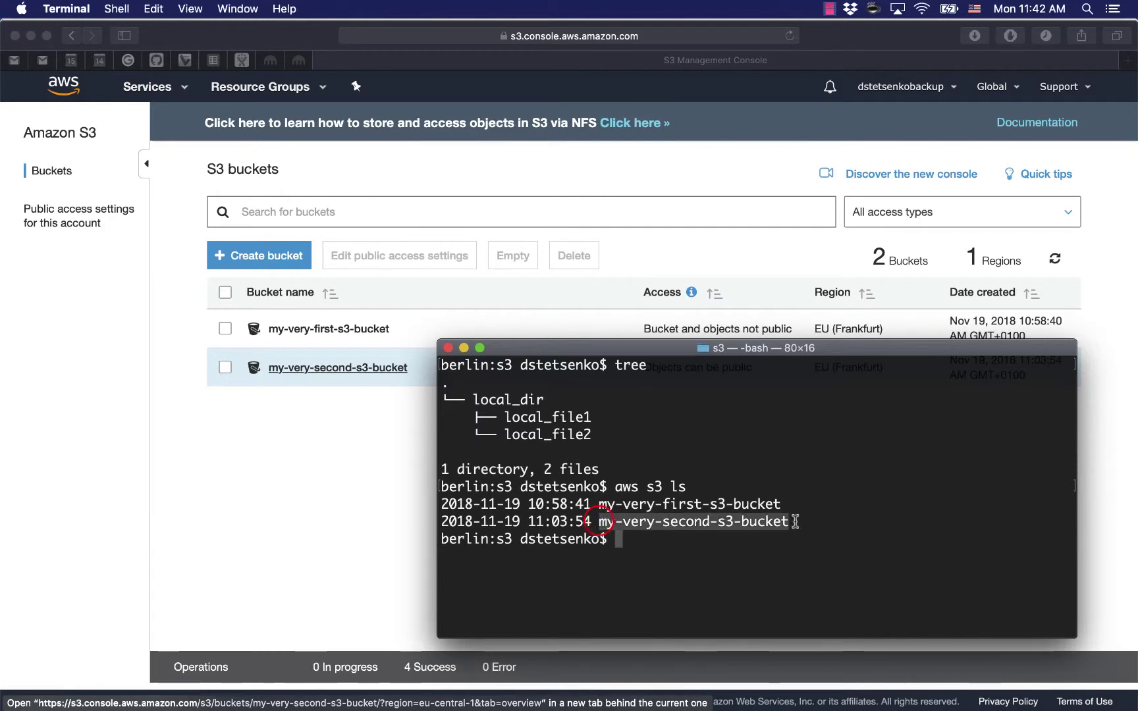
key(super+c)
Step: Run aws s3 sync . s3://my-very-second-s3-bucket and highlight the local_file1 and local_file2 upload lines
click(681, 578)
text(aws s)
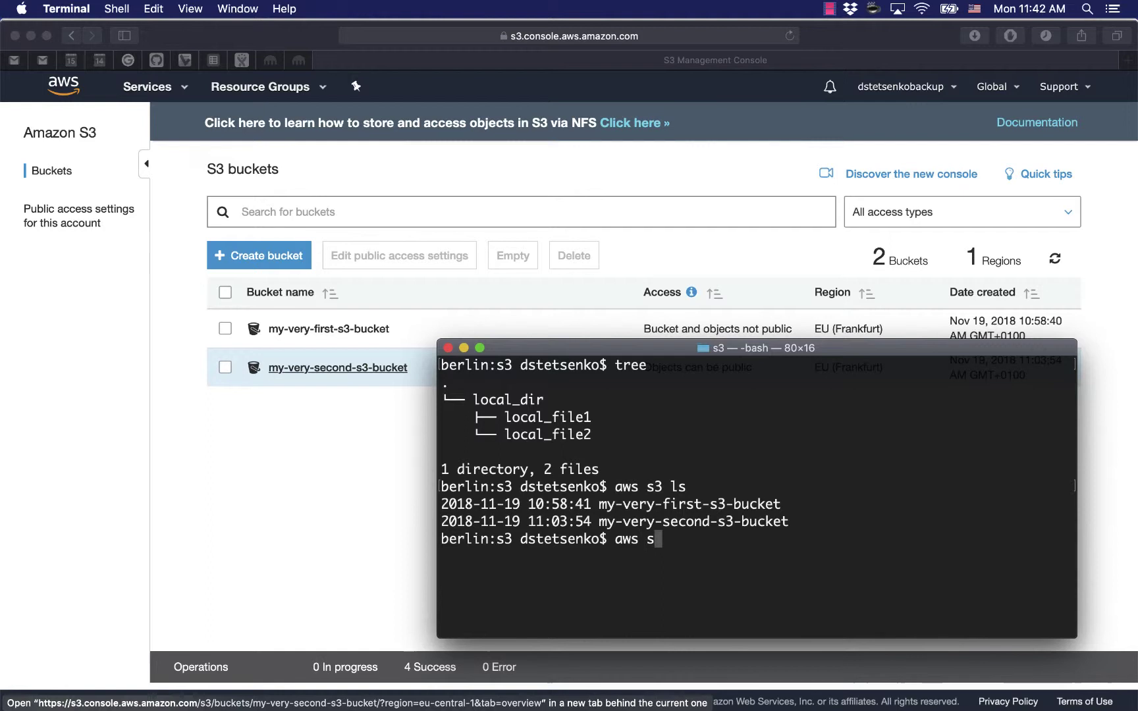
text(3 sync )
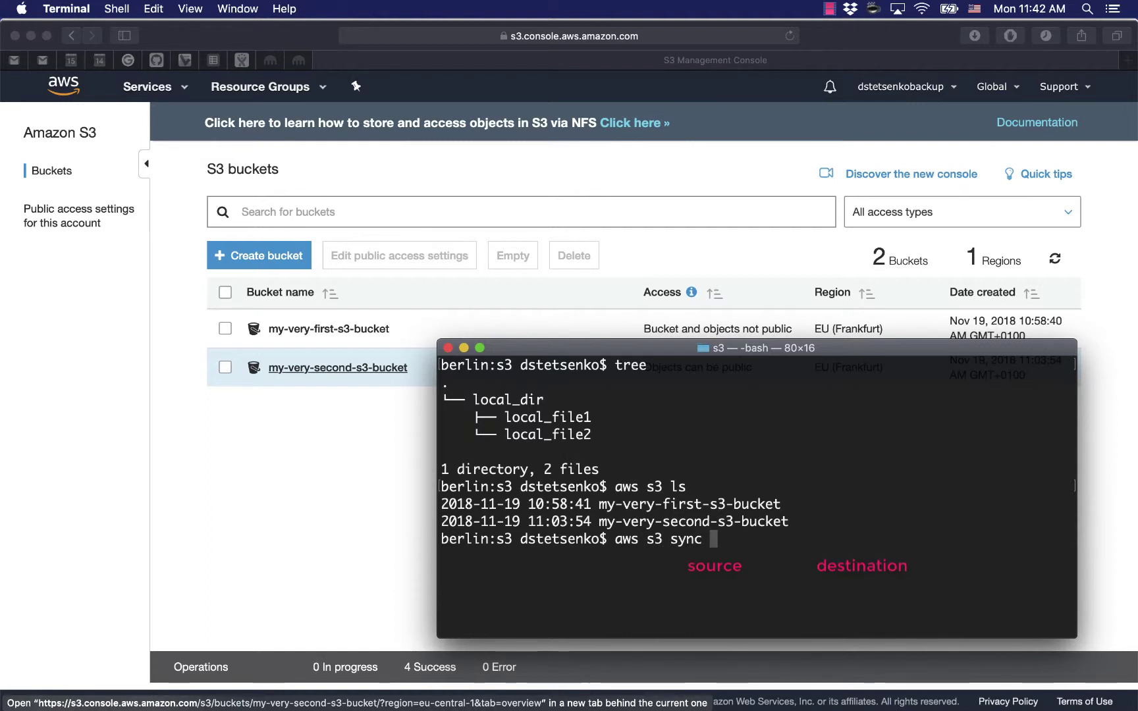
text(. s3)
text(://my-very-second-s3-bucket)
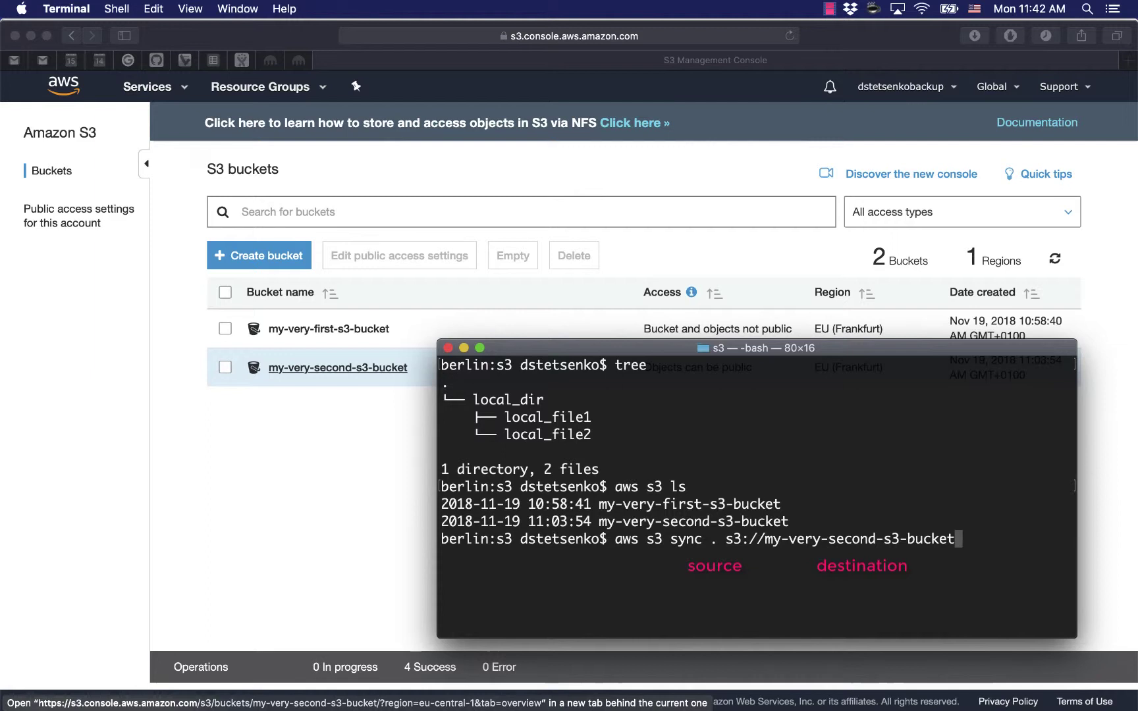
key(Return)
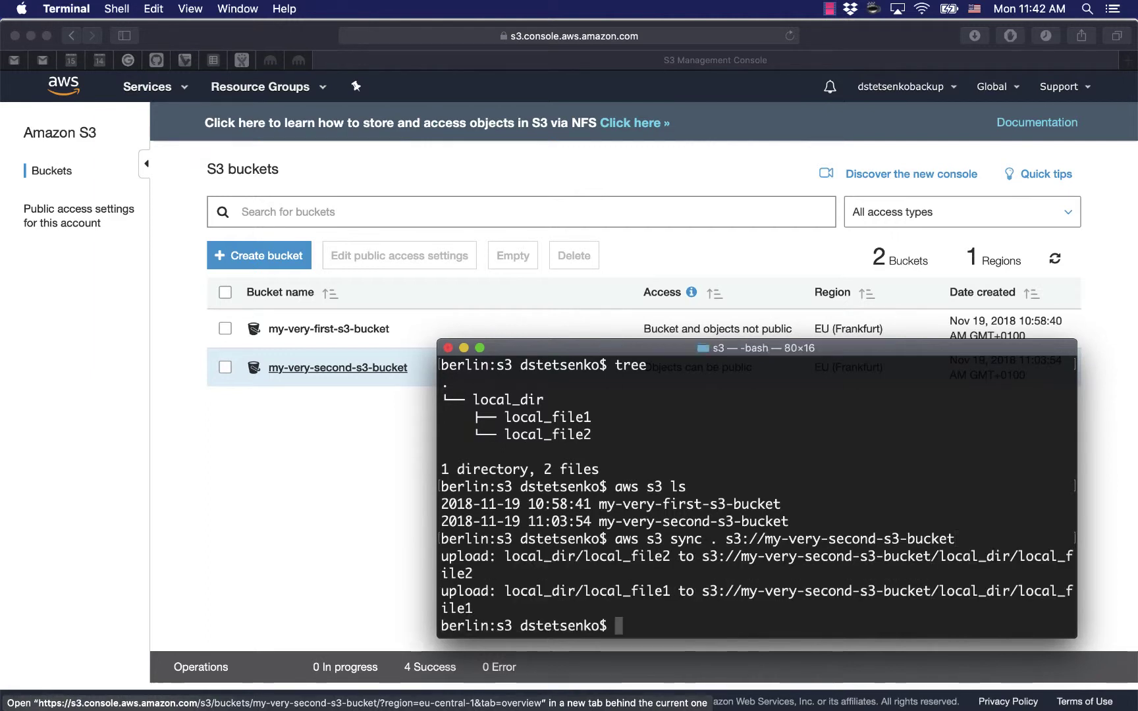
triple_click(591, 555)
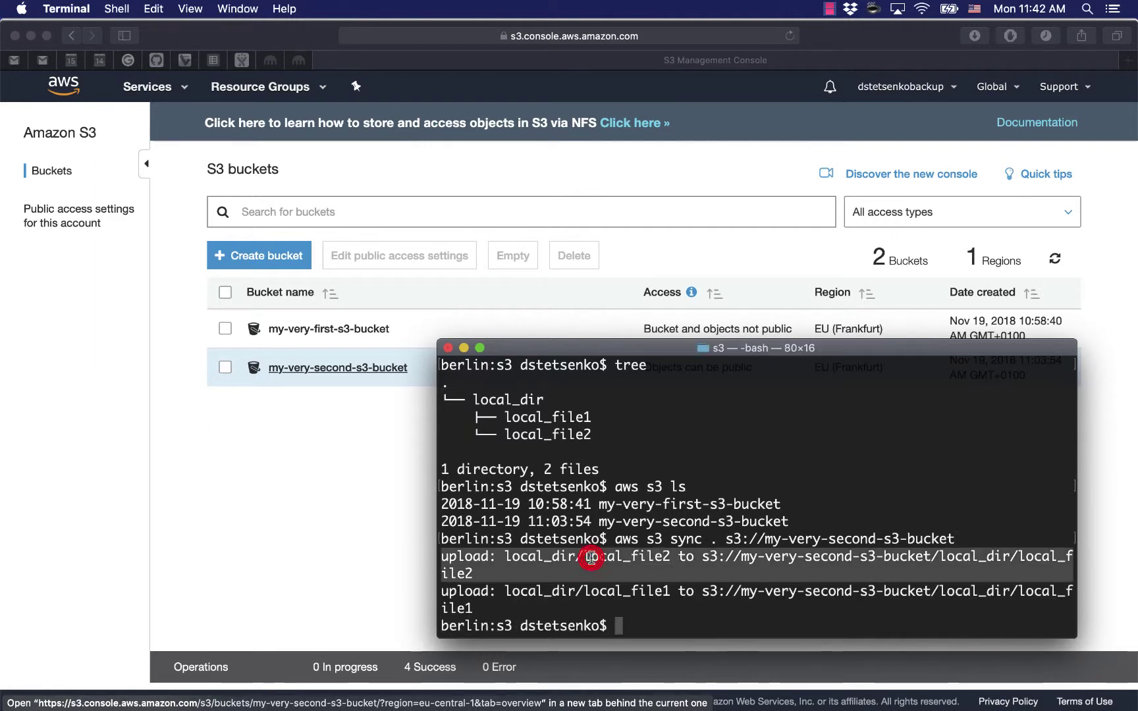
triple_click(563, 587)
Step: Reload the S3 console and open my-very-second-s3-bucket/local_dir to see local_file1 and local_file2
key(super+Tab)
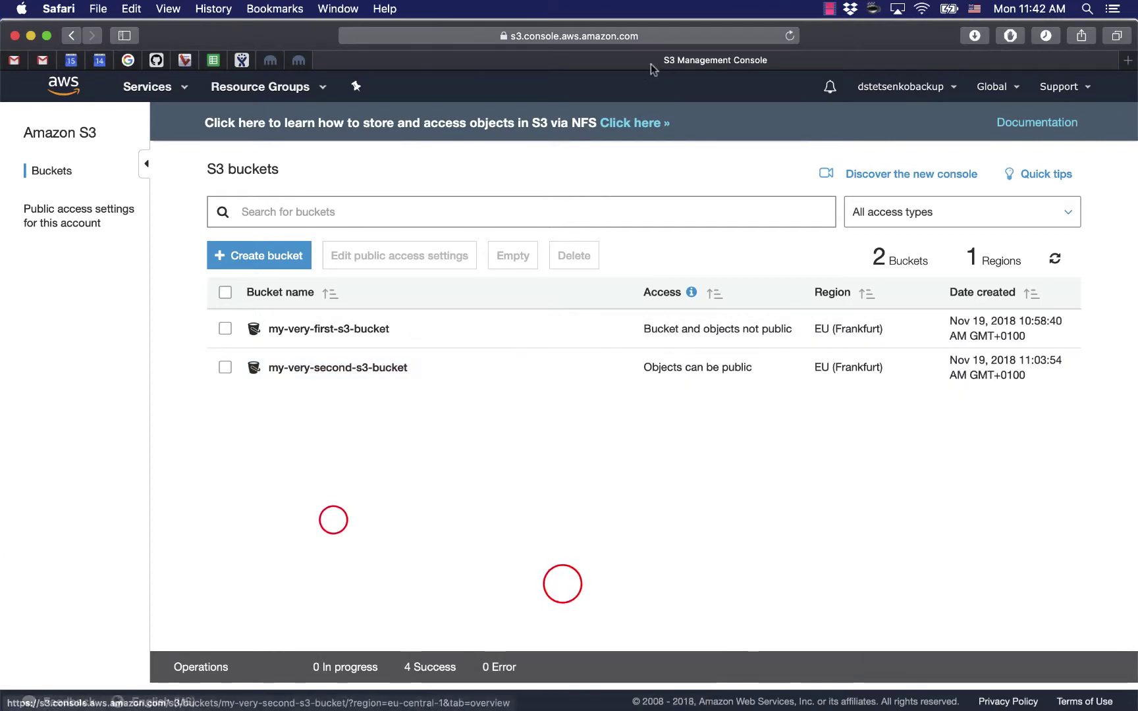
click(795, 36)
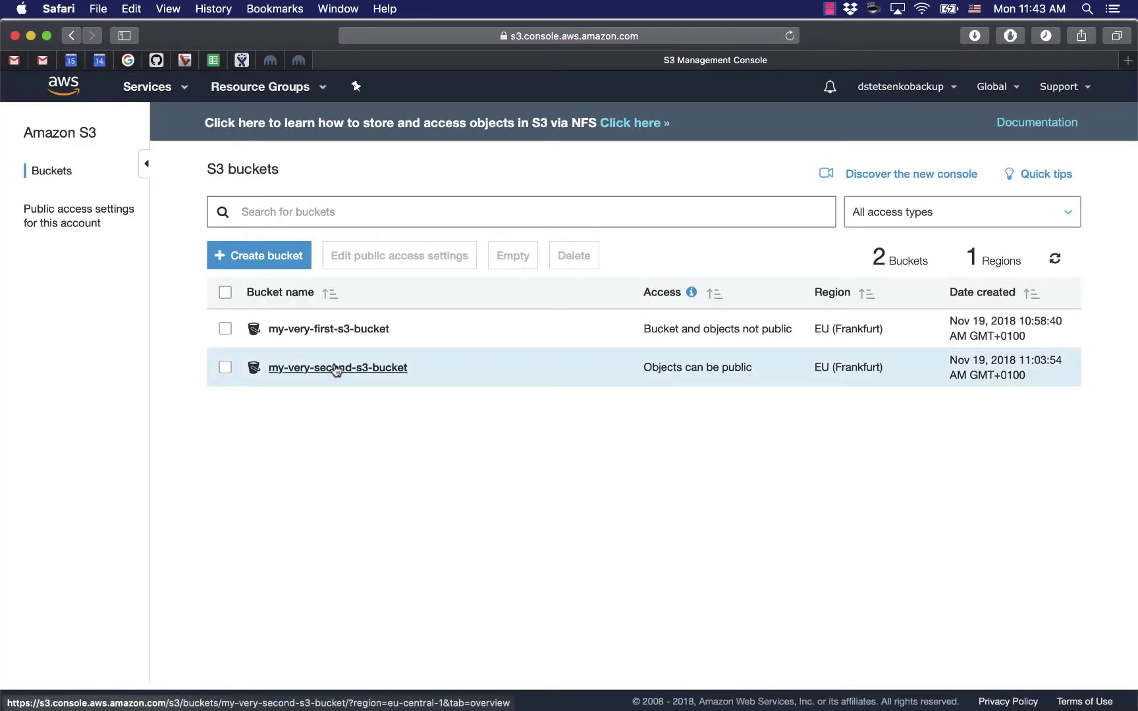
click(334, 367)
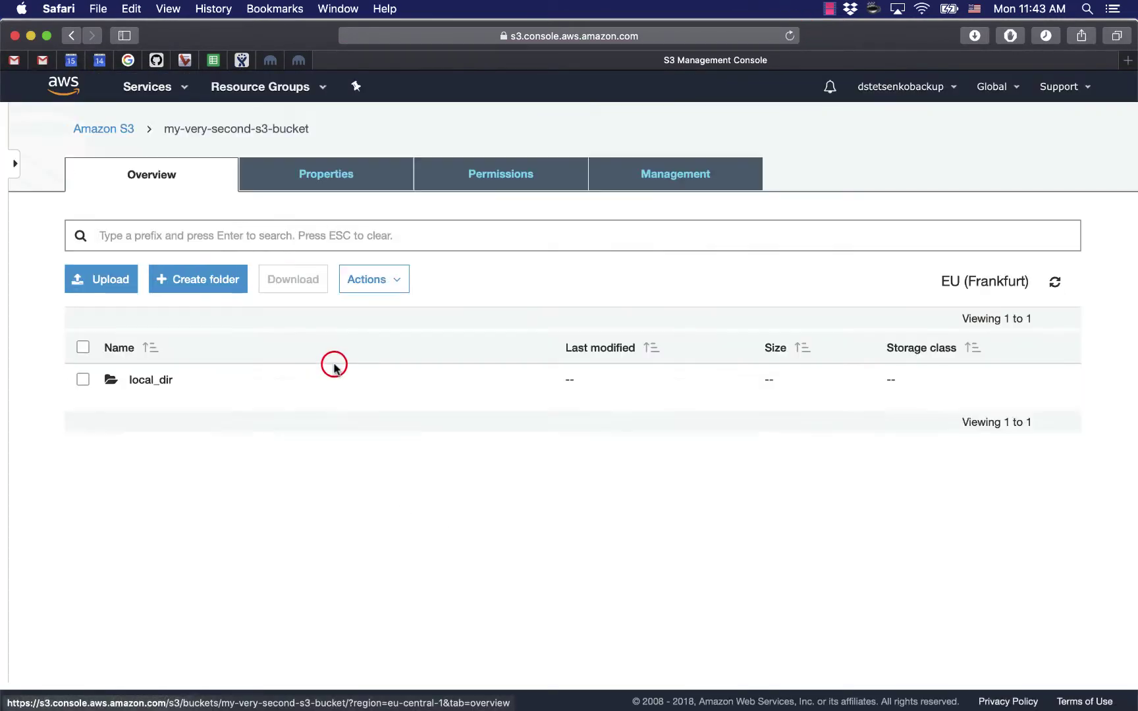
click(163, 386)
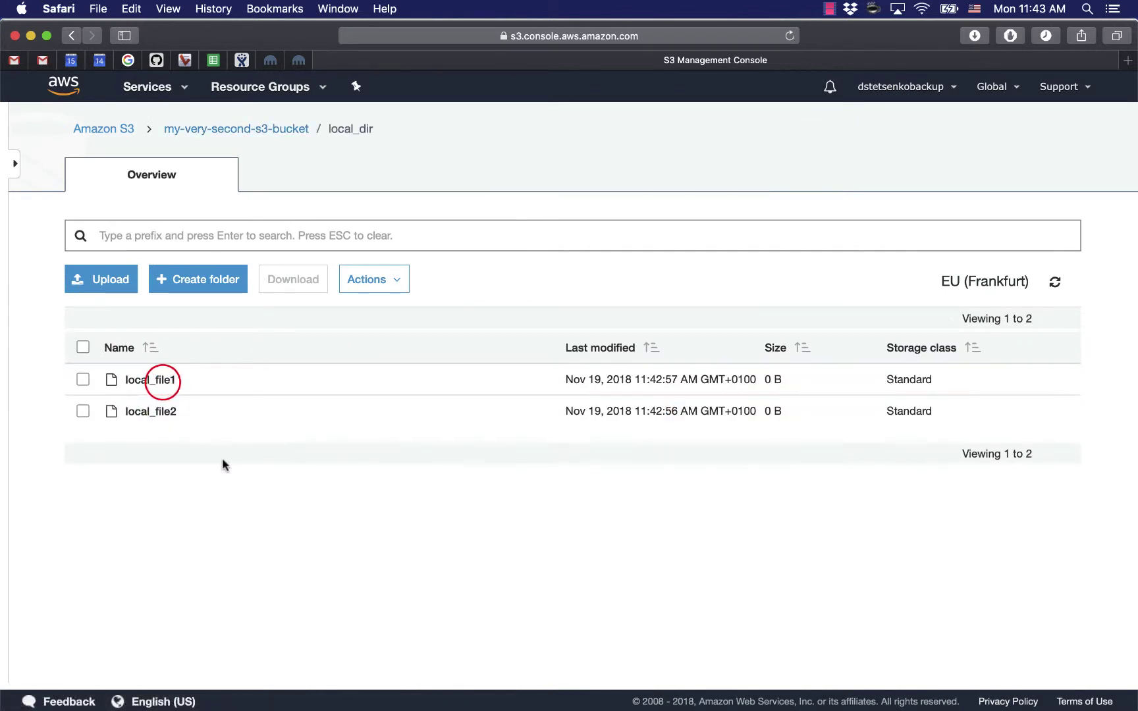
key(super+Tab)
Step: Re-run tree to show local_dir still holds local_file1 and local_file2
click(793, 511)
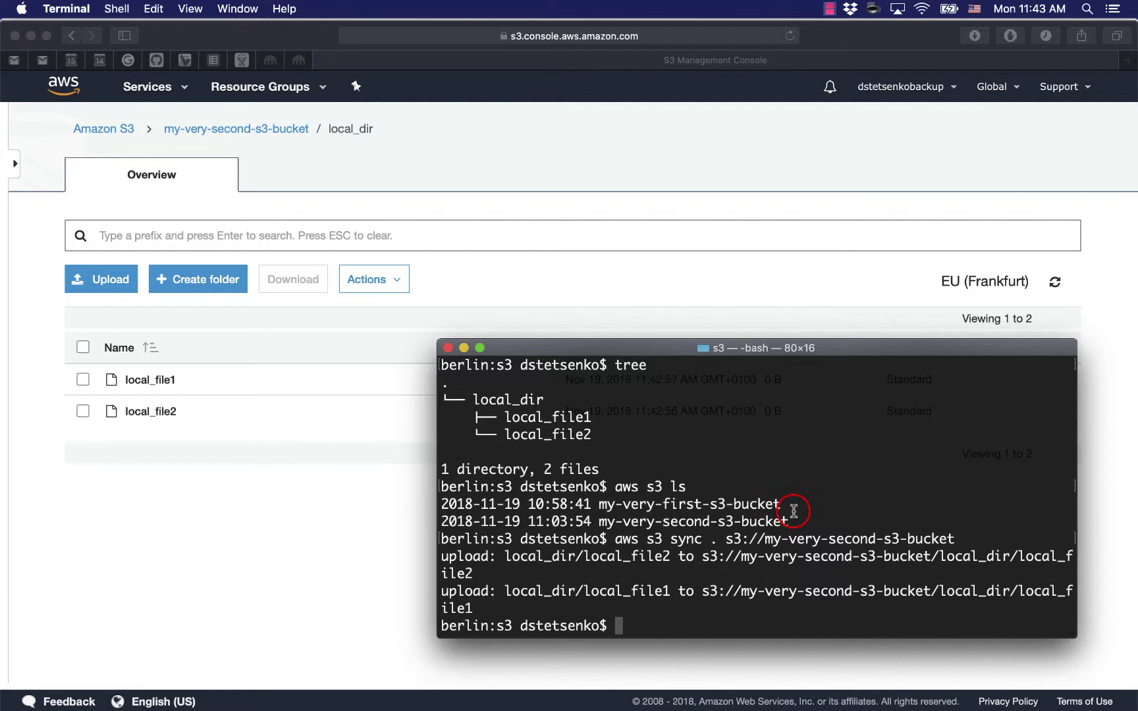
text(tree)
key(Return)
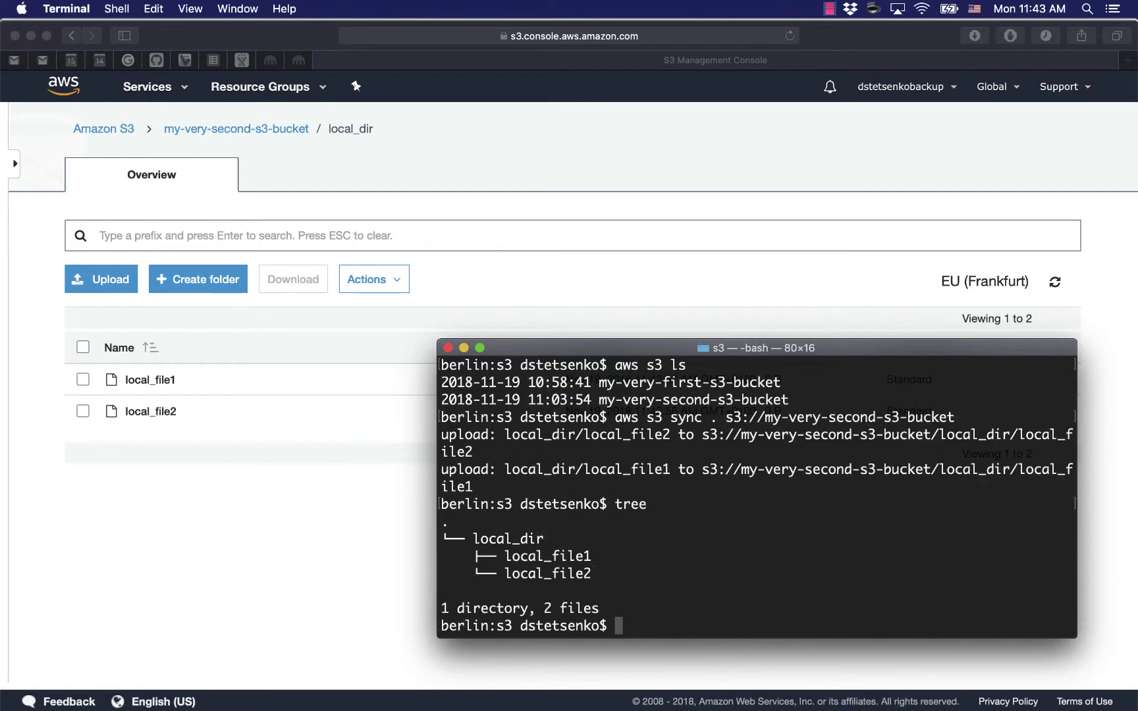